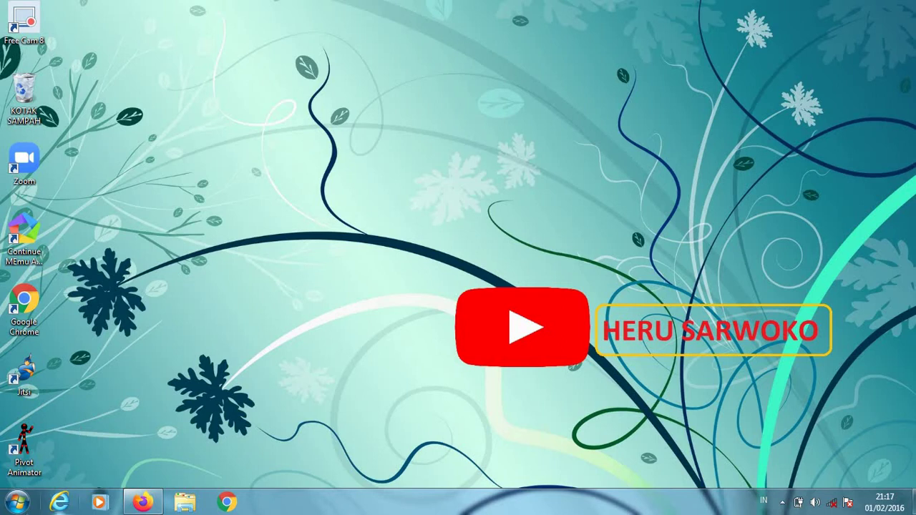
Launch Word 2010 from the Start menu, dismiss the activation prompt, and maximize the window.
click(17, 503)
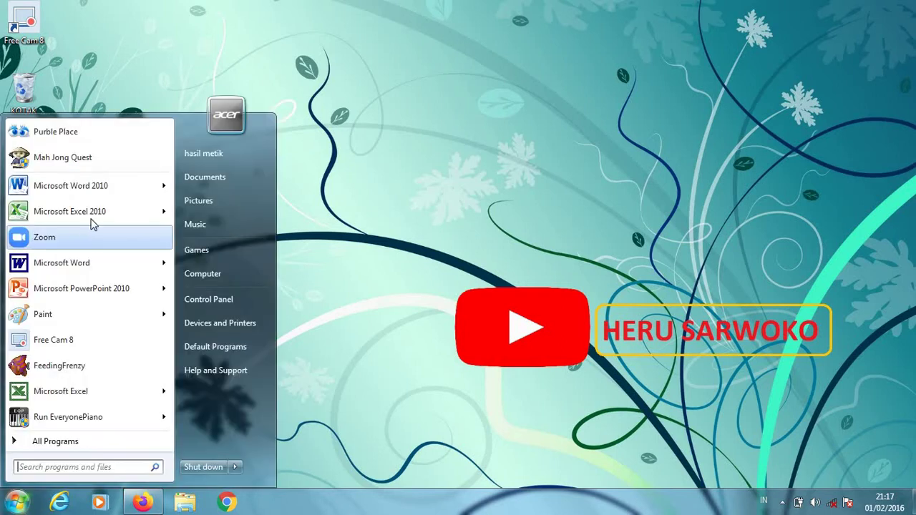
mouse_move(70, 187)
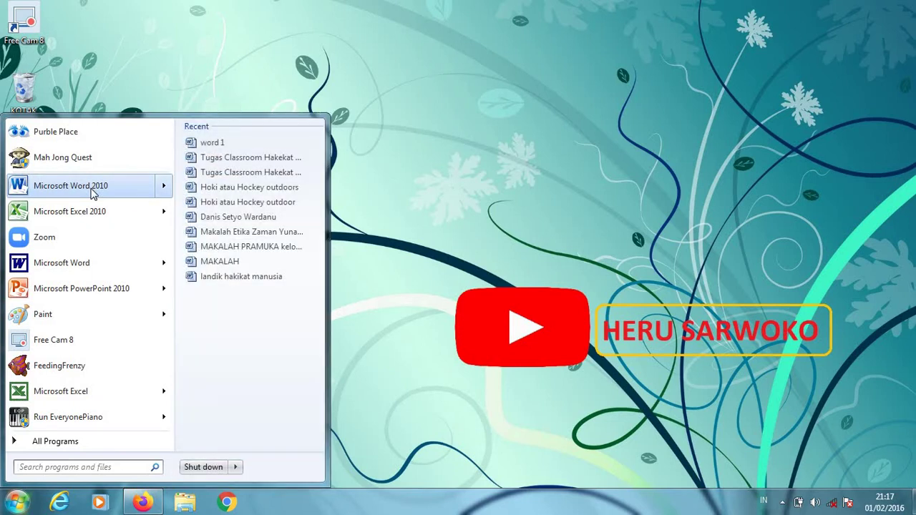
click(92, 191)
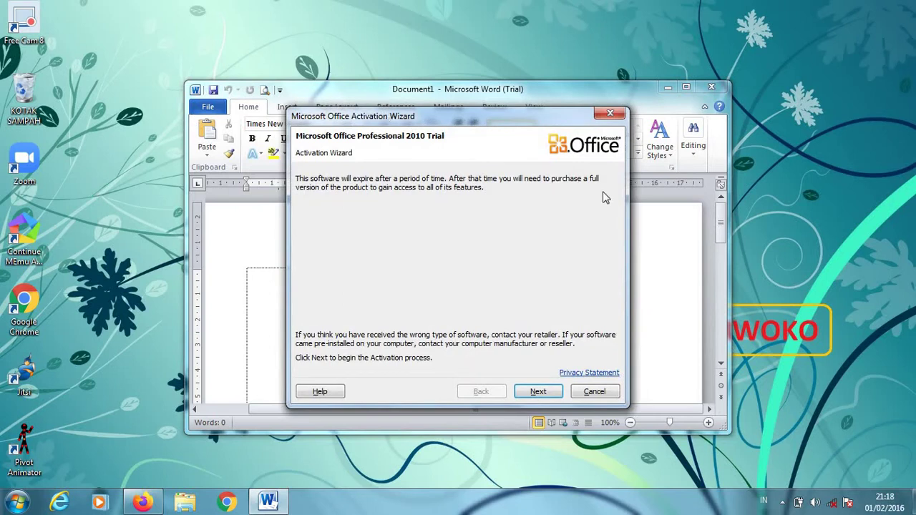
click(607, 115)
click(686, 87)
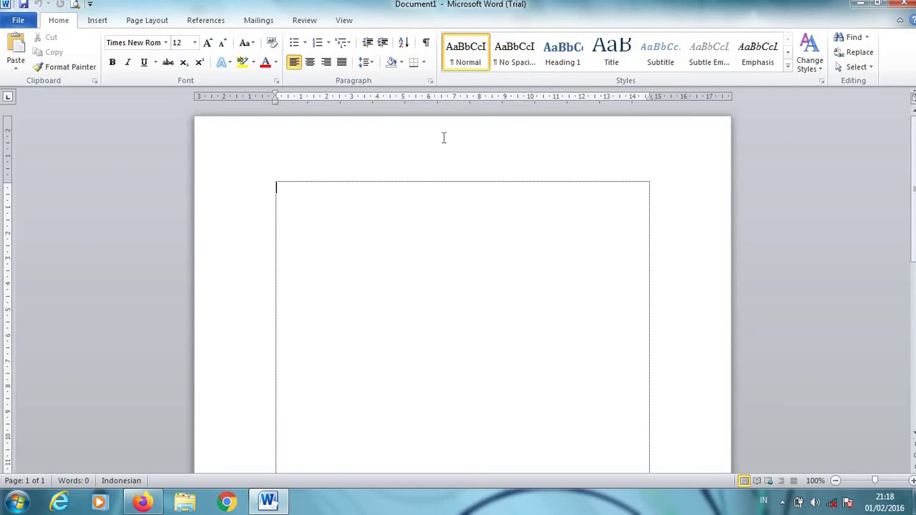
Insert WordArt in a green style reading 'Microsoft word' and finish editing it.
click(98, 21)
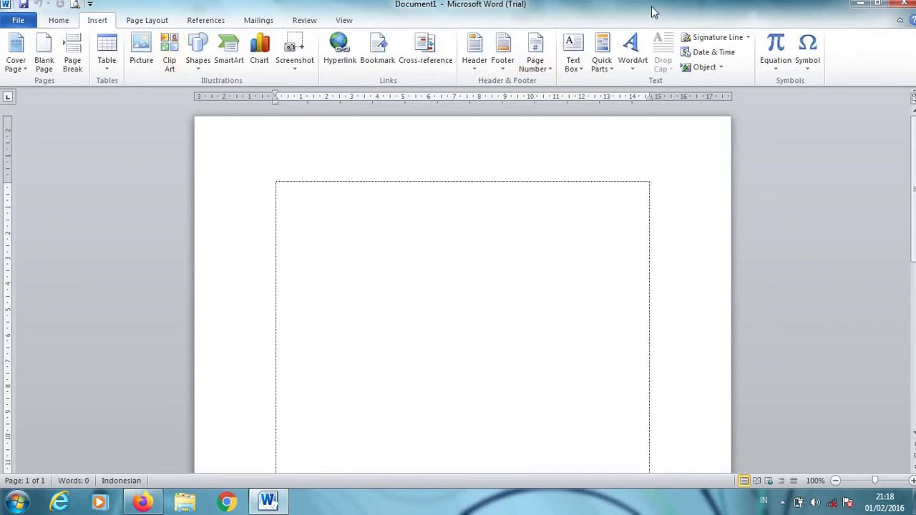
click(631, 66)
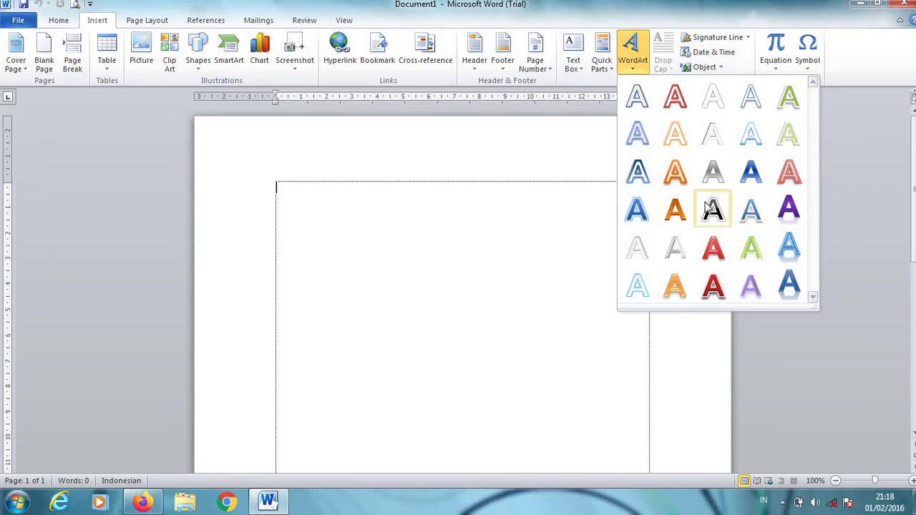
click(757, 266)
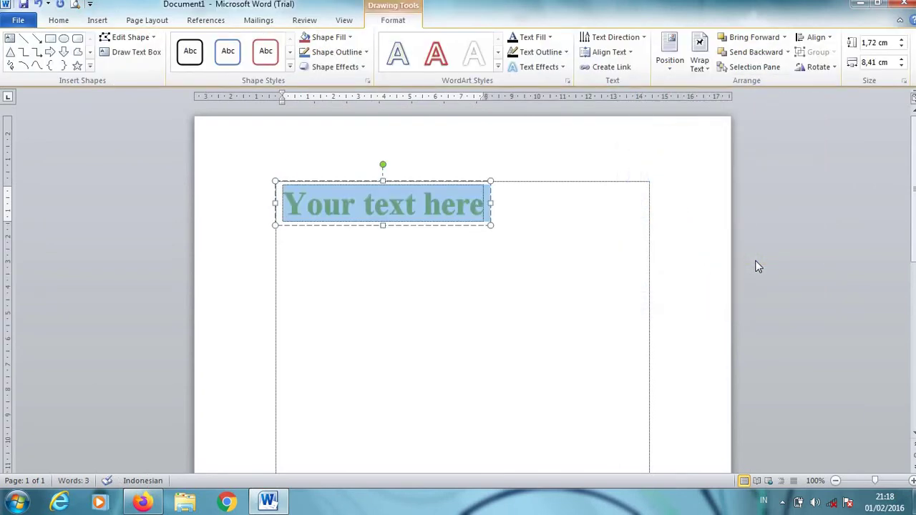
text(M)
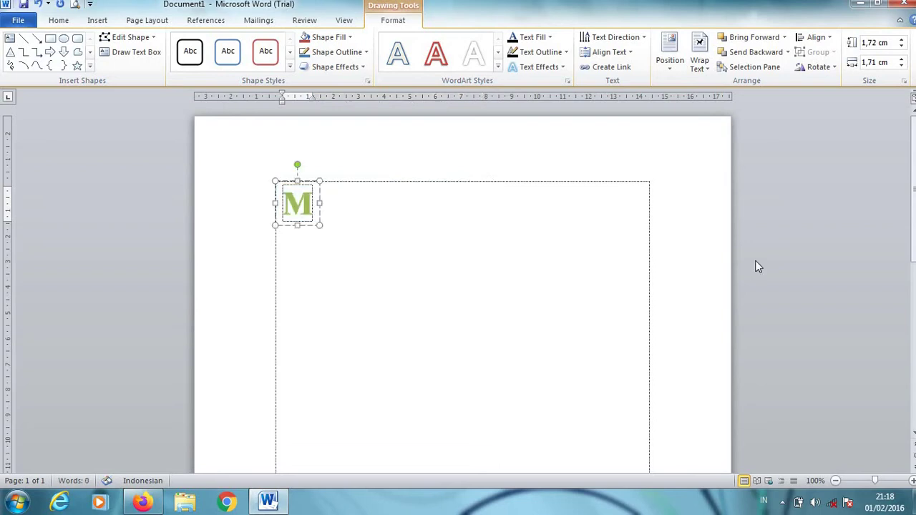
text(i)
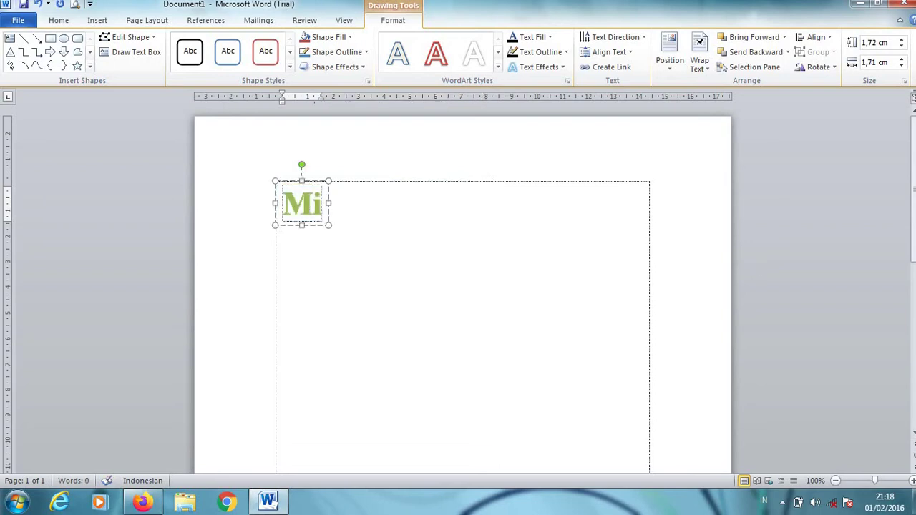
text(crosoft)
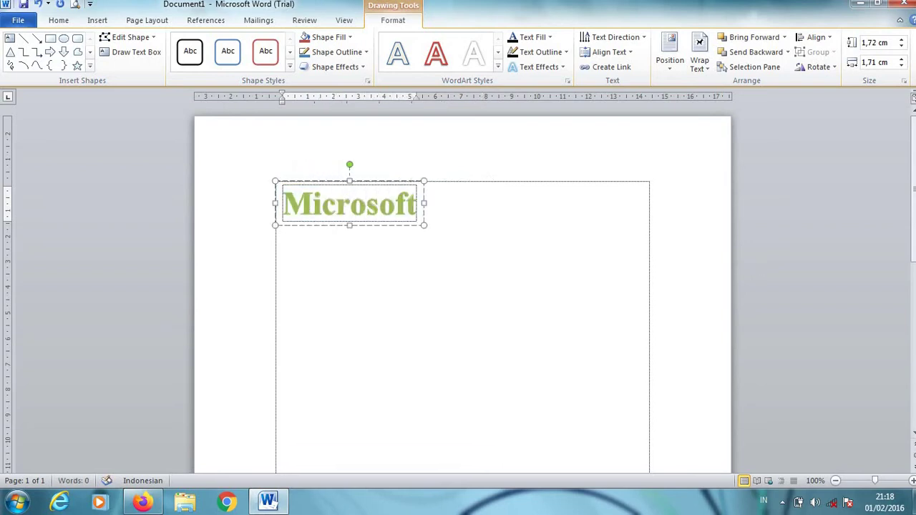
text( wor)
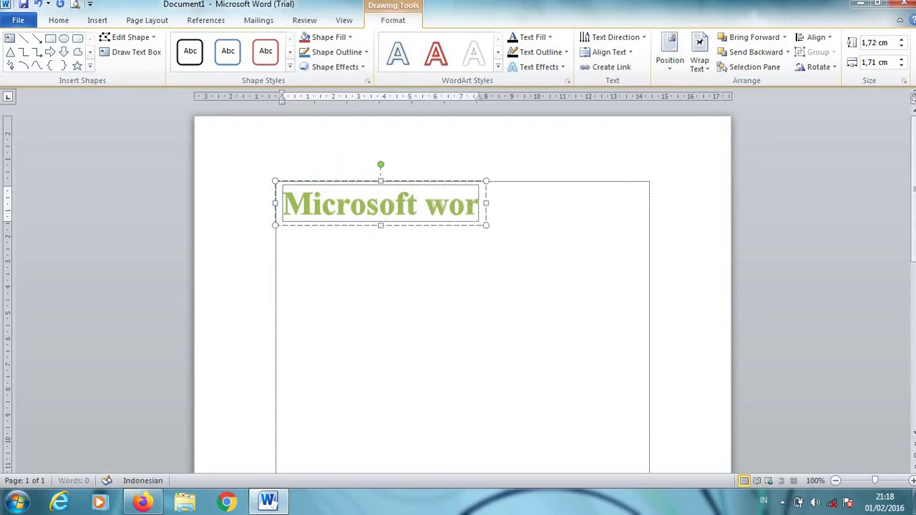
text(d)
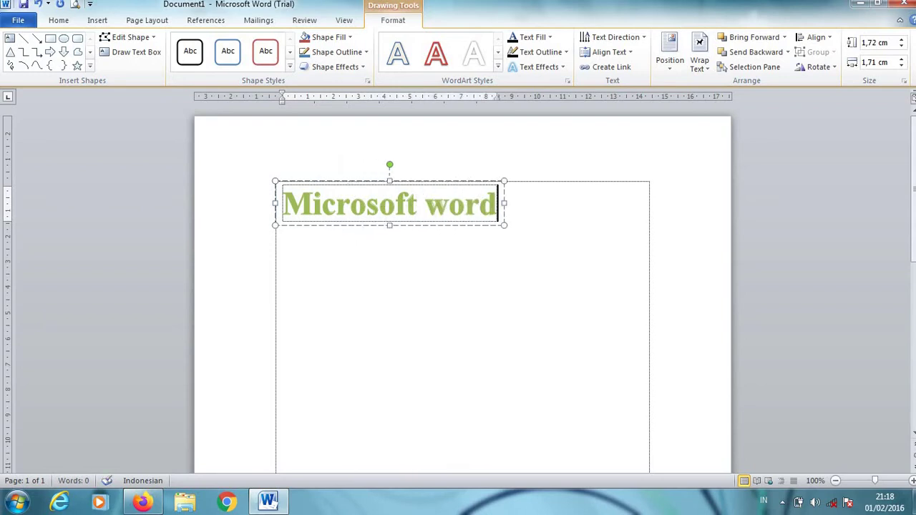
click(587, 253)
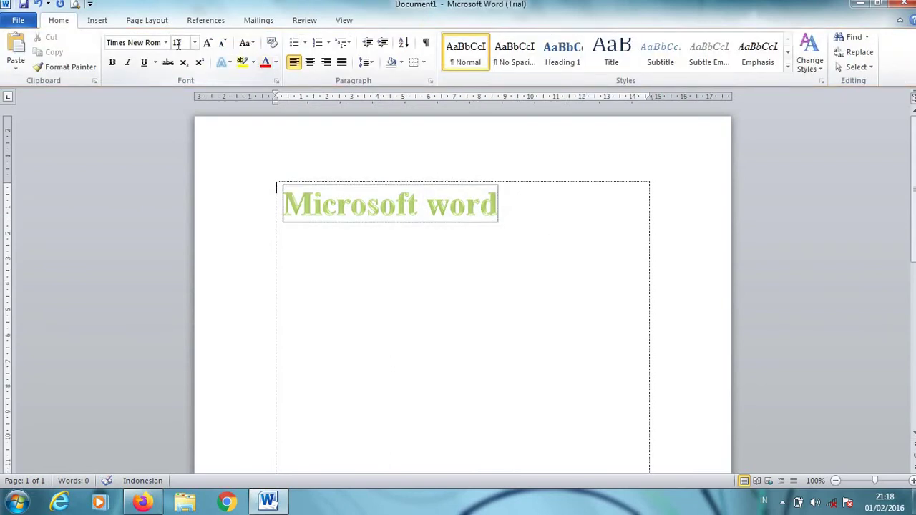
Apply the light orange Accent 6 shape style to the 'Microsoft word' WordArt.
click(305, 207)
drag(305, 207, 493, 208)
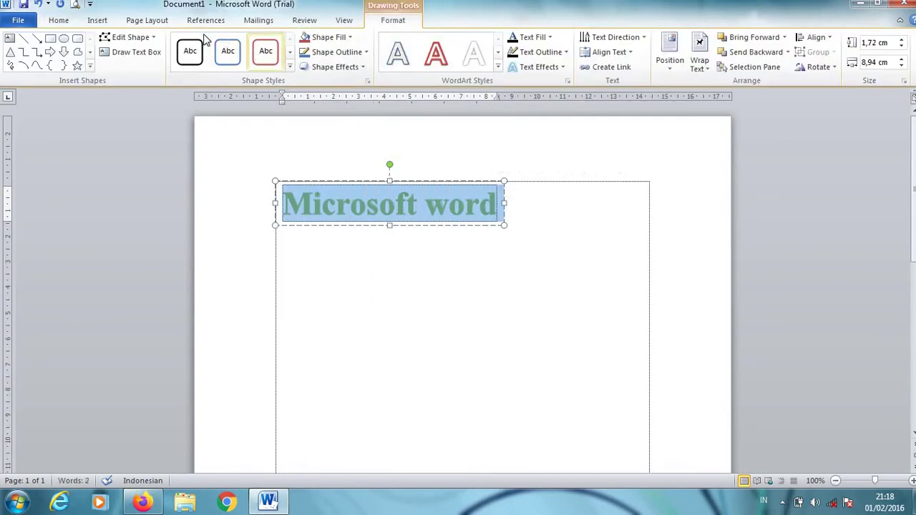
click(290, 67)
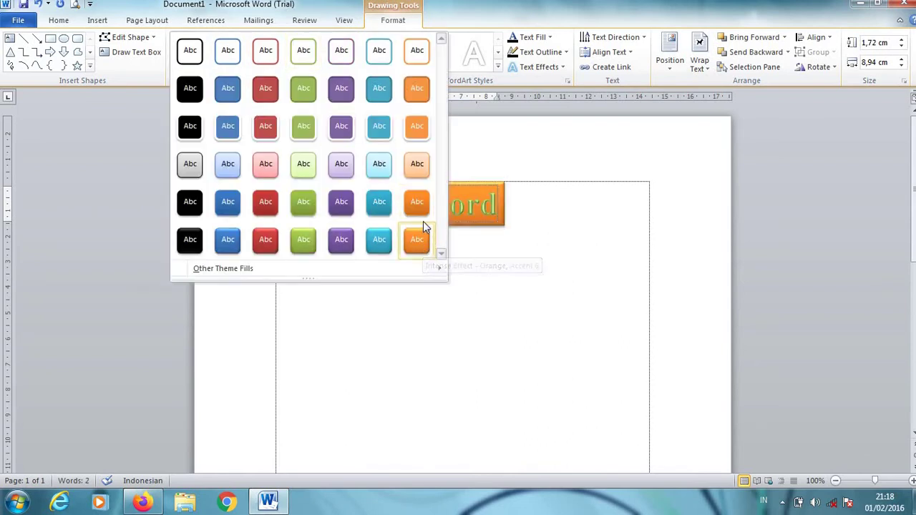
click(421, 168)
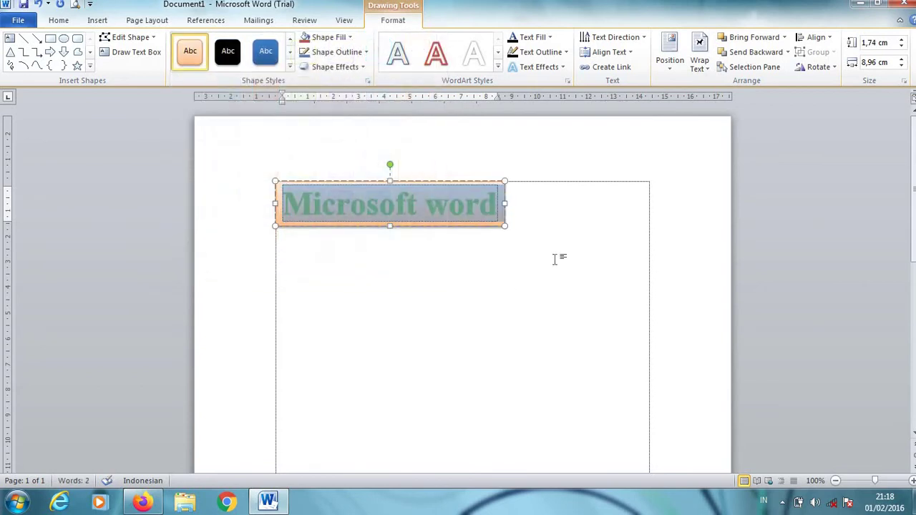
click(556, 259)
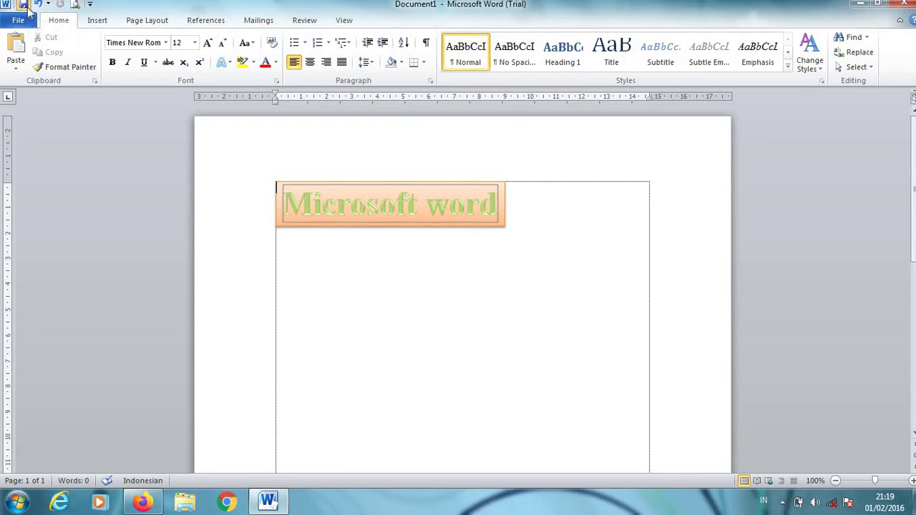
Open Save As, enter 'word 1' as the file name, and scroll the Documents folder list.
click(23, 4)
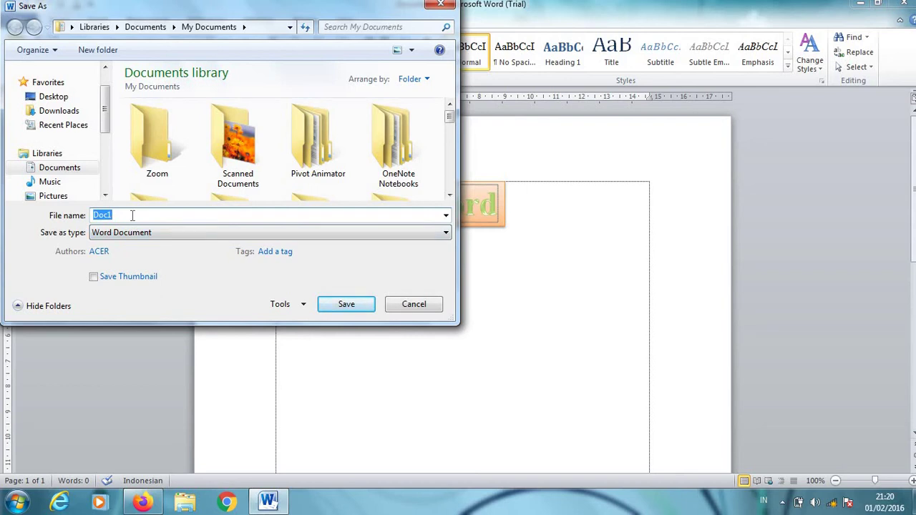
text(w)
text(ord )
text(1)
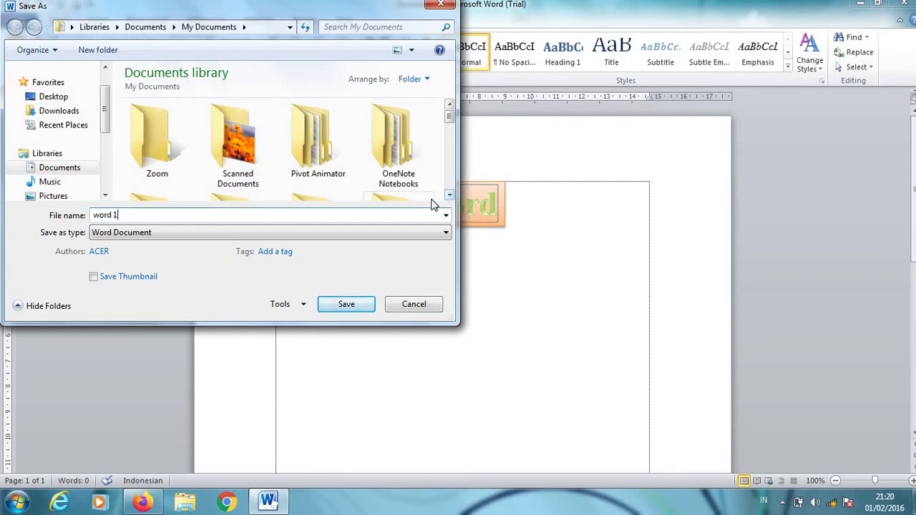
click(449, 196)
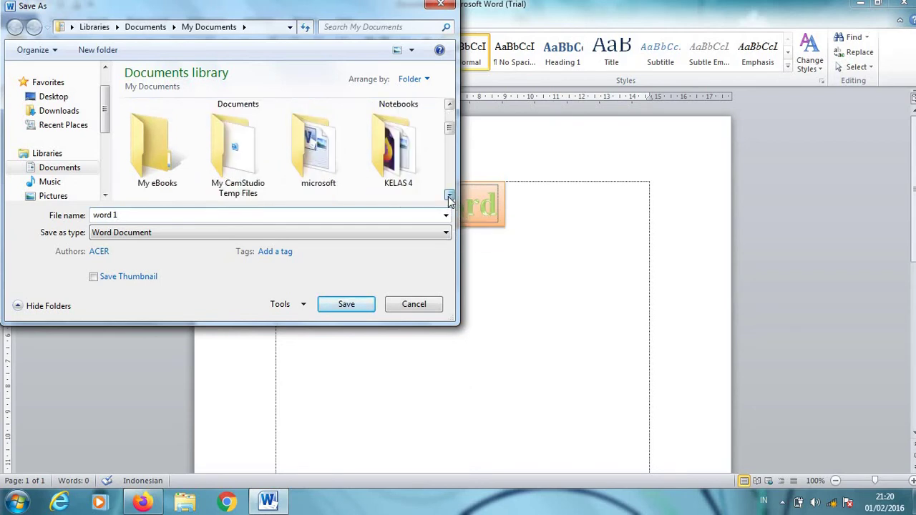
click(449, 196)
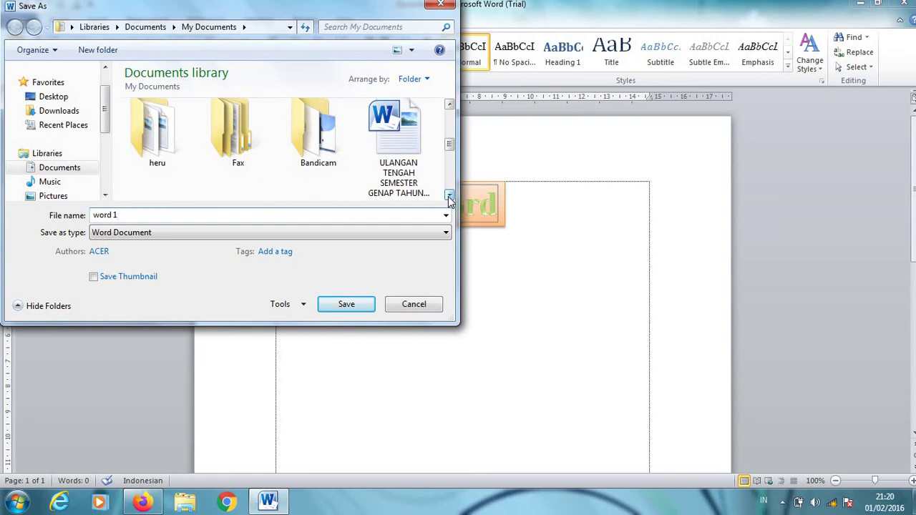
click(449, 196)
click(450, 196)
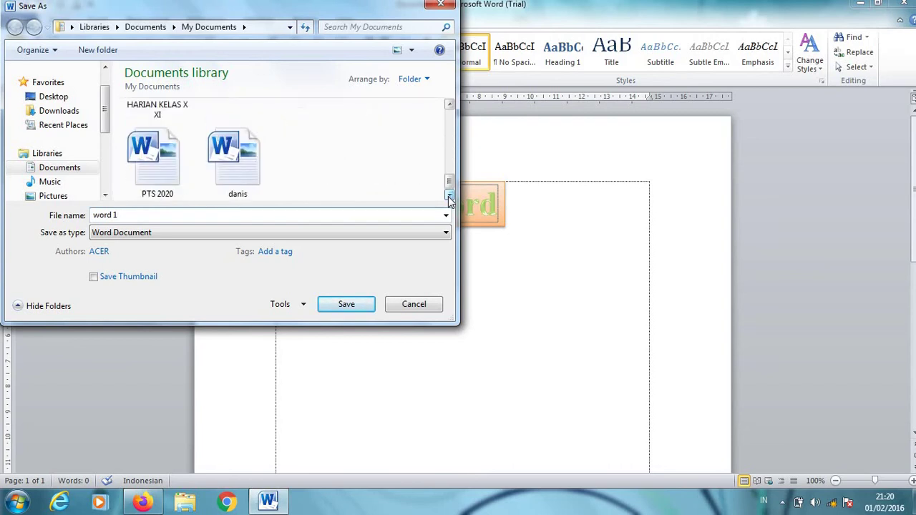
click(450, 106)
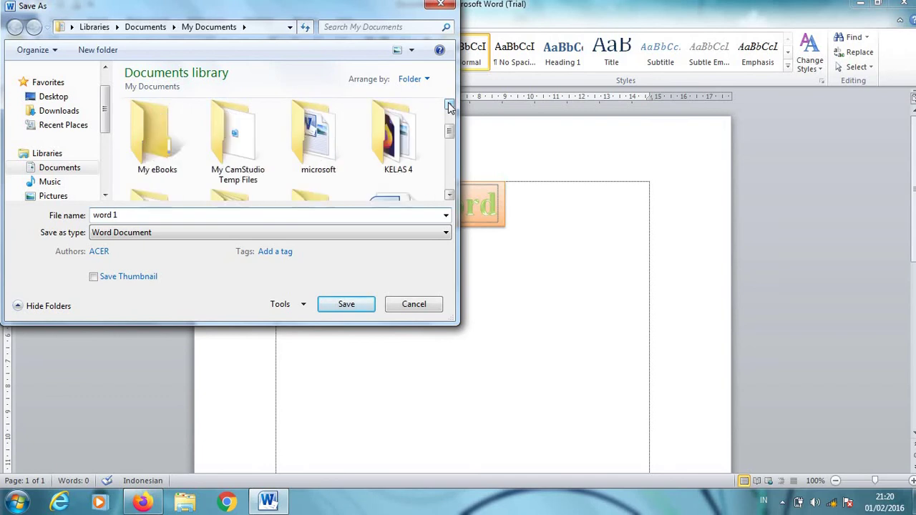
Open the microsoft folder, change the file name to 'word 2', then close the dialog unsaved.
double_click(328, 169)
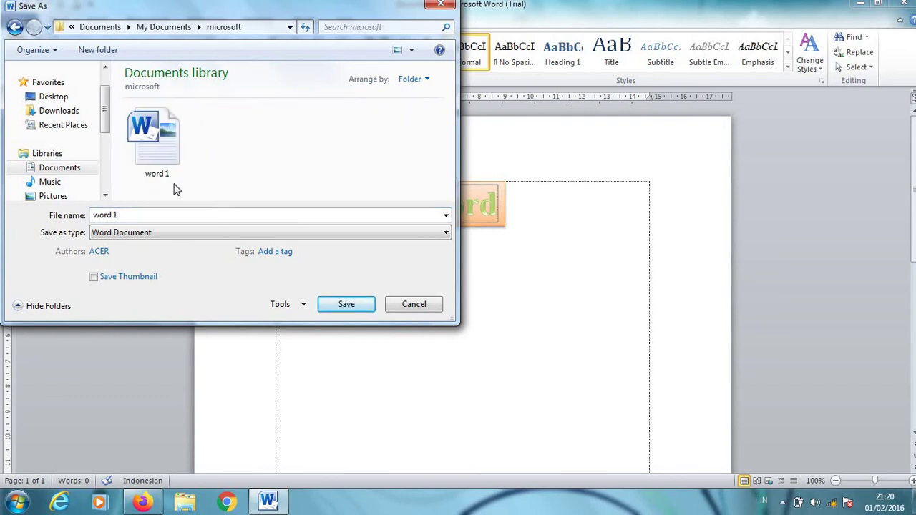
click(127, 215)
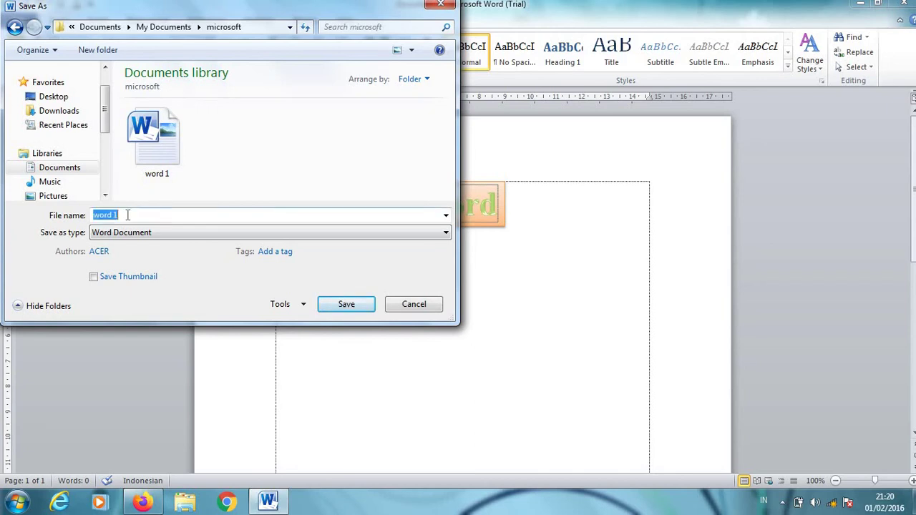
click(127, 215)
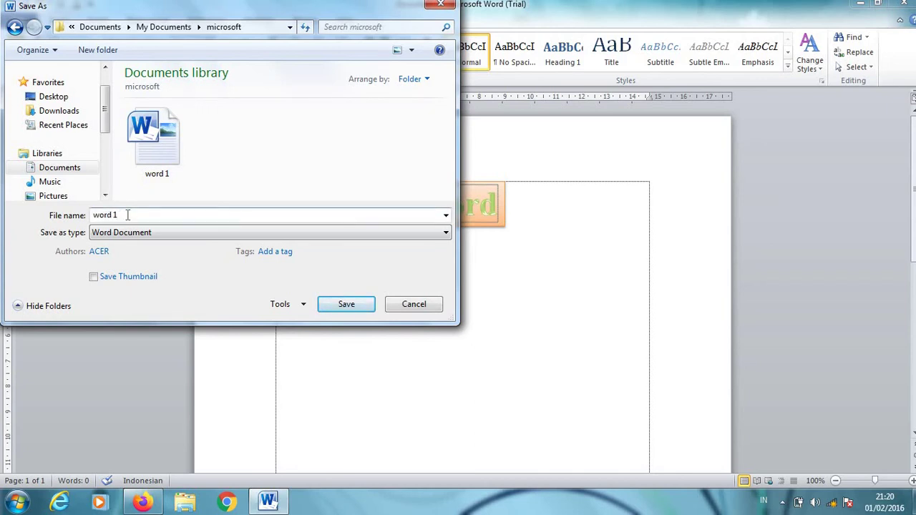
key(BackSpace)
text(2)
click(439, 6)
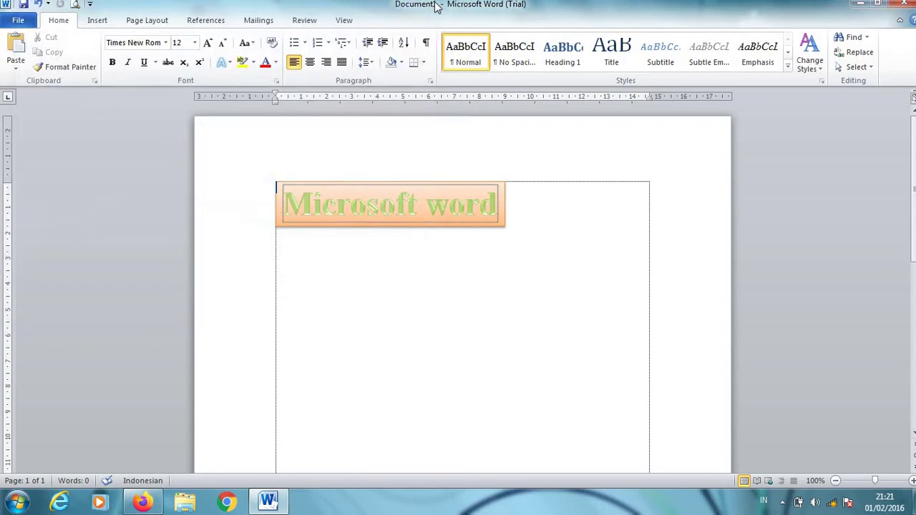
click(18, 20)
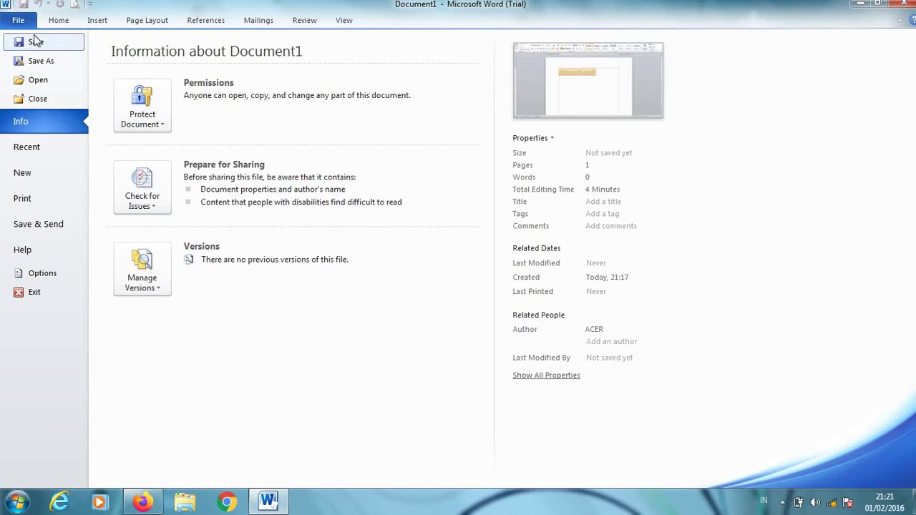
click(35, 41)
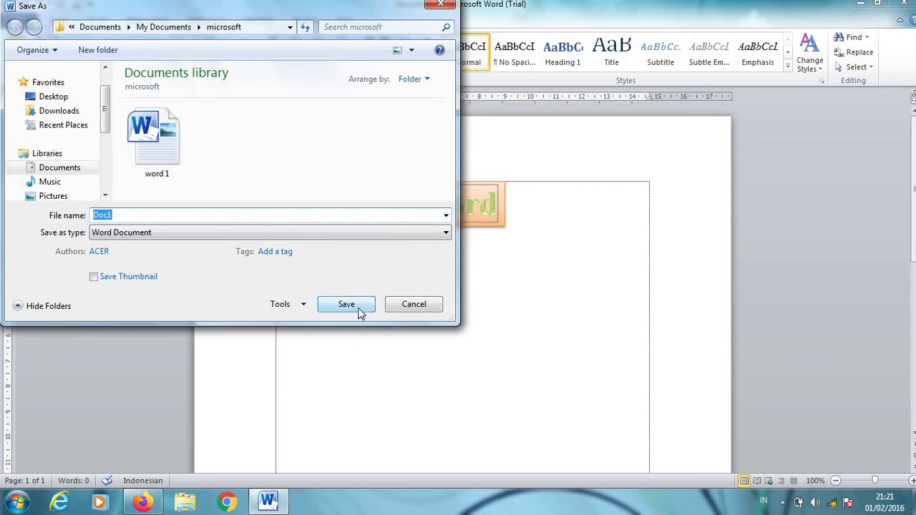
click(441, 6)
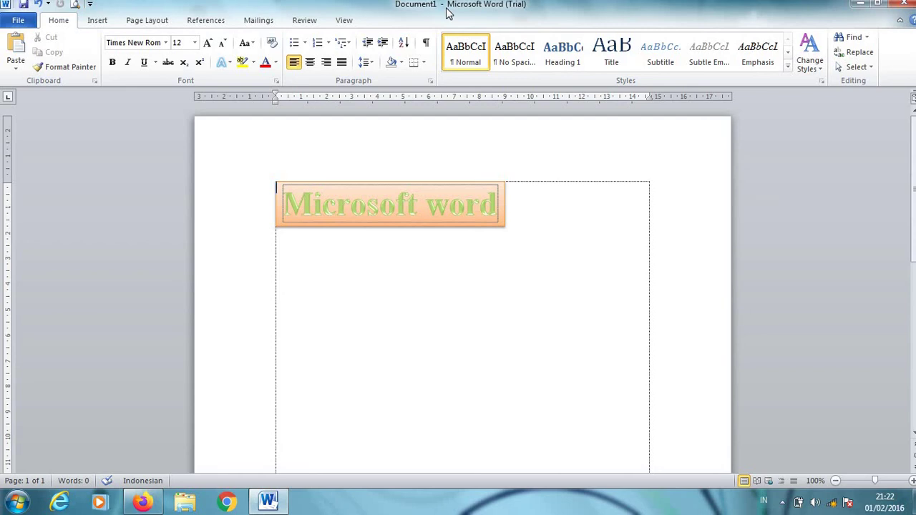
Save the document as 'word 2' in the microsoft folder using Ctrl+S.
key(ctrl+s)
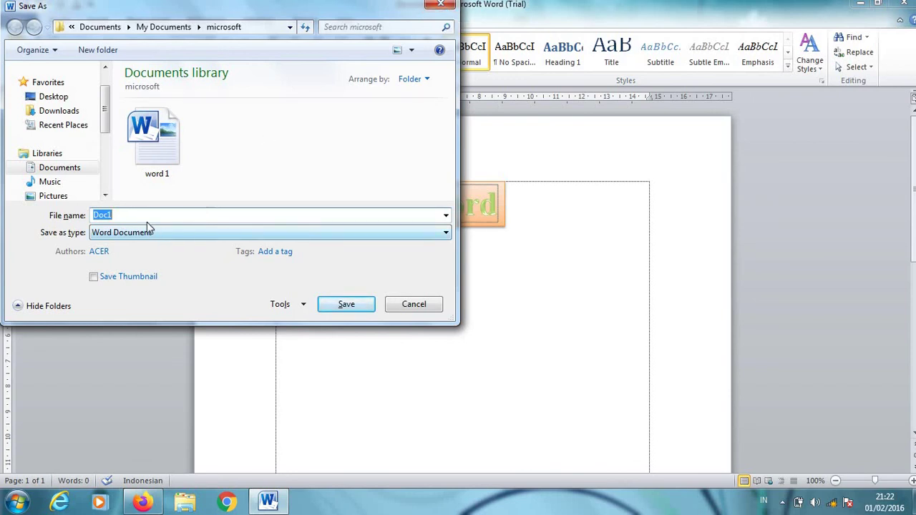
text(w)
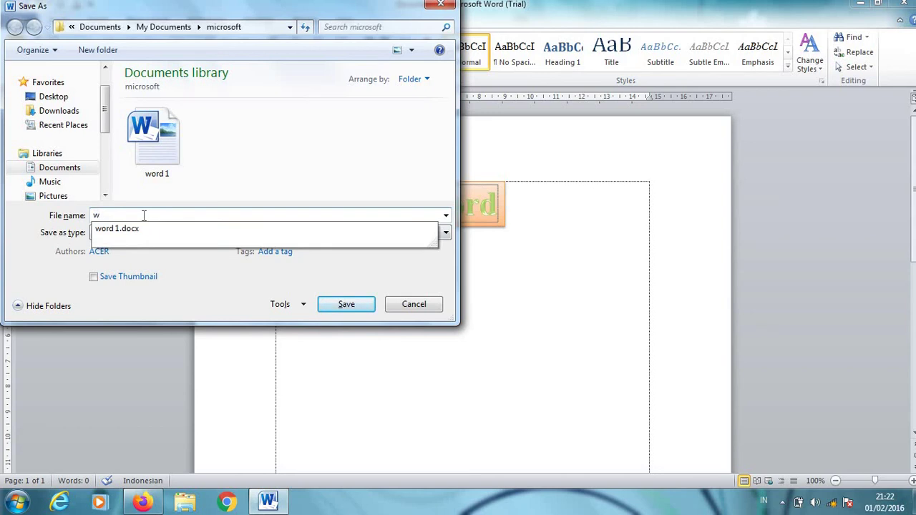
text(ord 2)
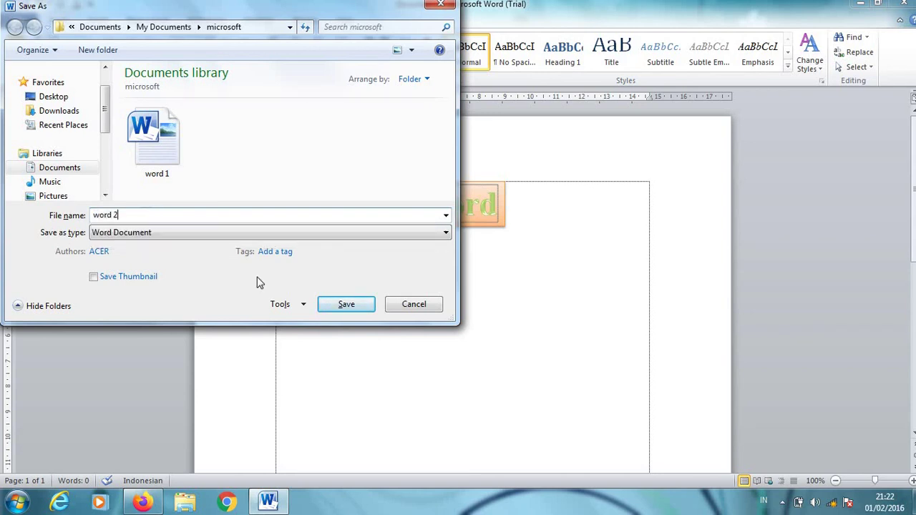
click(344, 306)
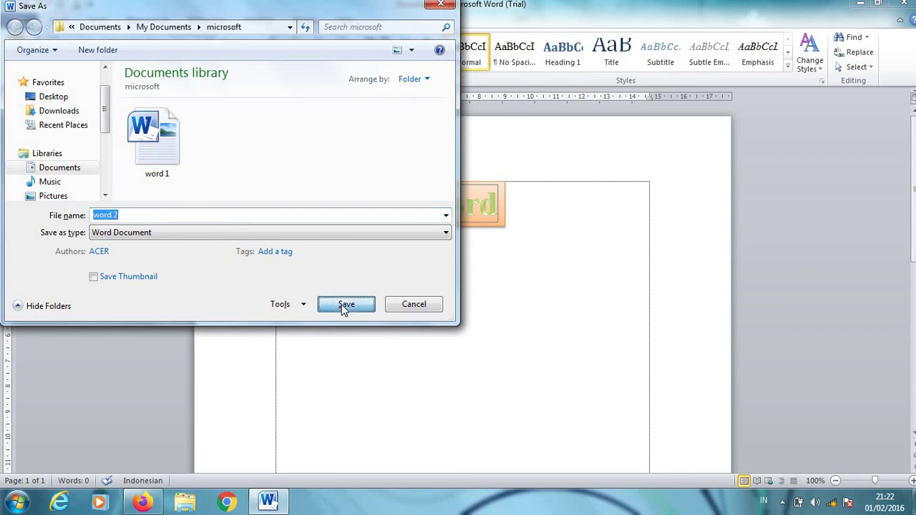